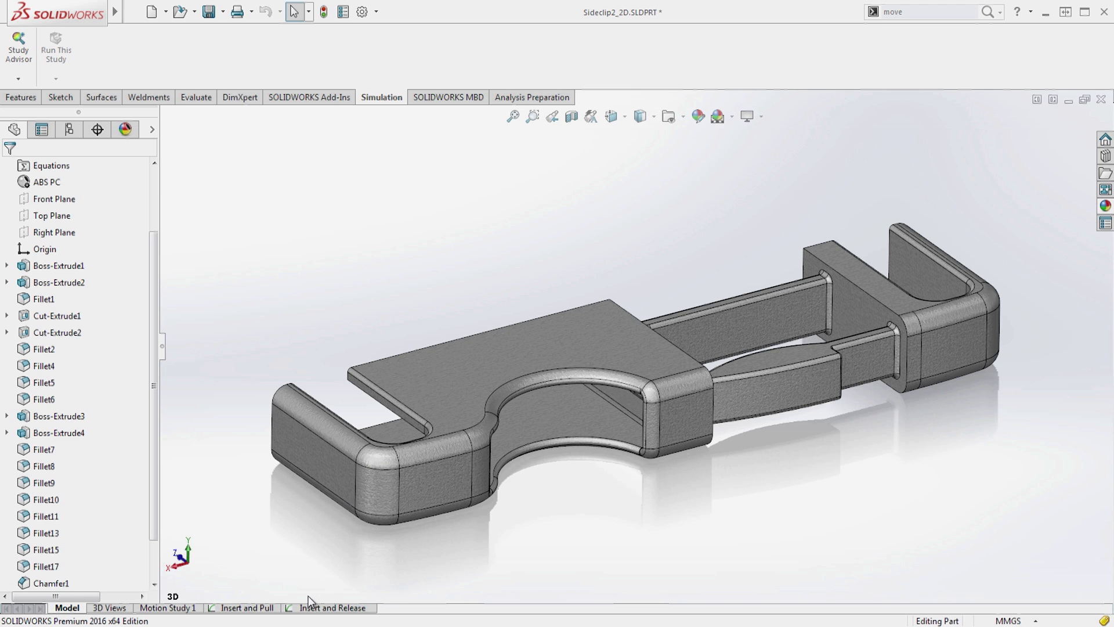
- Switch to the side clip's Insert and Release simulation study
{"action": "left_click", "coordinate": [332, 608]}
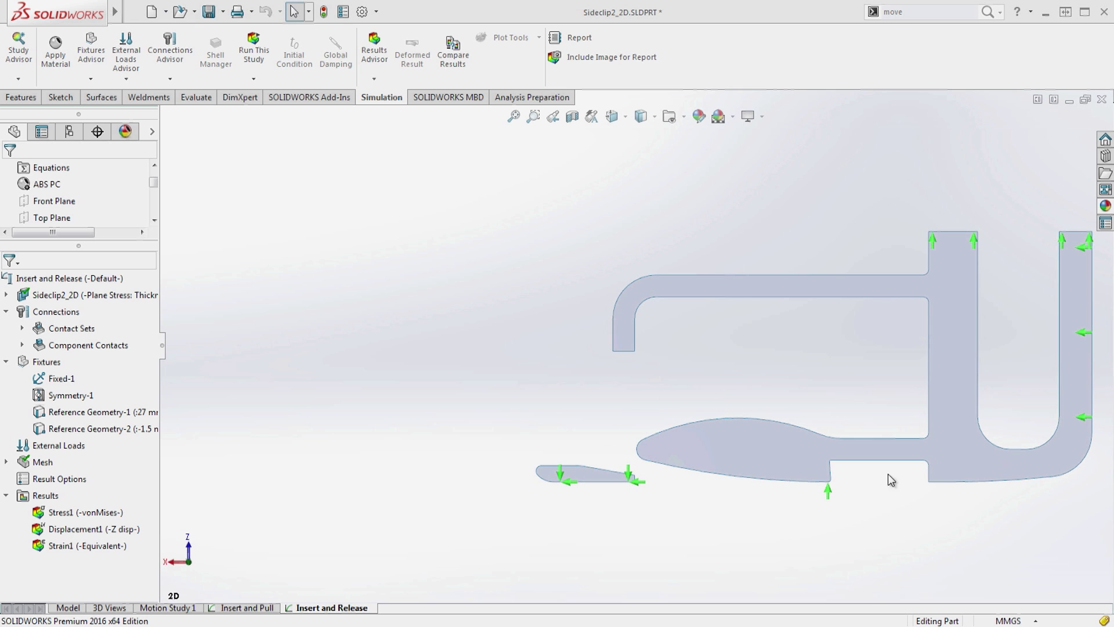
{"action": "right_click", "coordinate": [98, 411]}
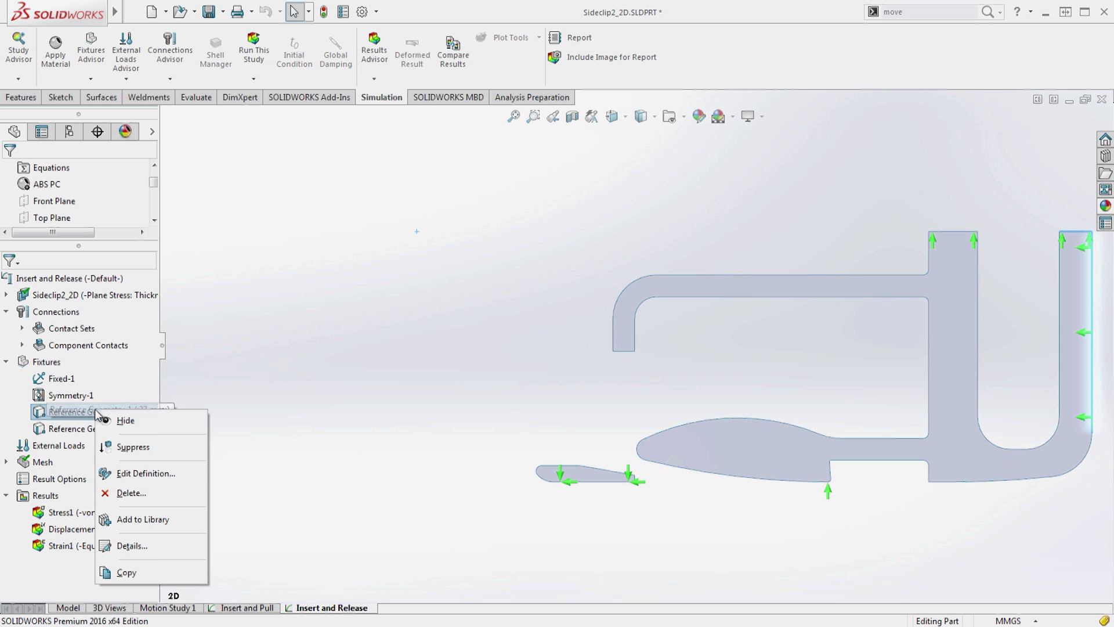
{"action": "left_click", "coordinate": [123, 472]}
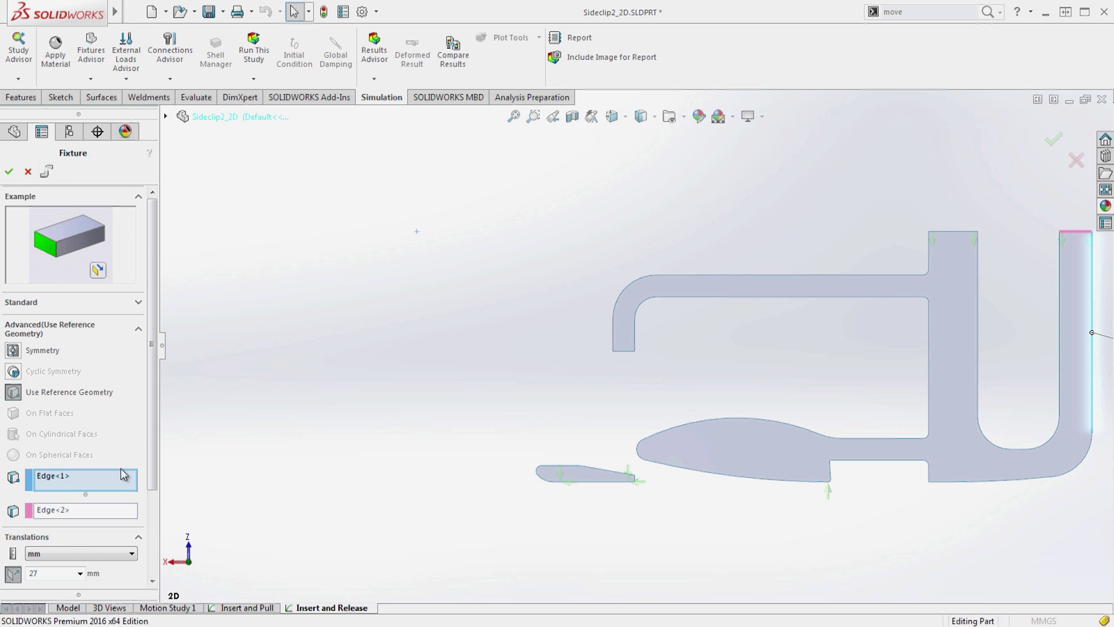
{"action": "scroll", "coordinate": [149, 495], "scroll_direction": "down", "scroll_amount": 3}
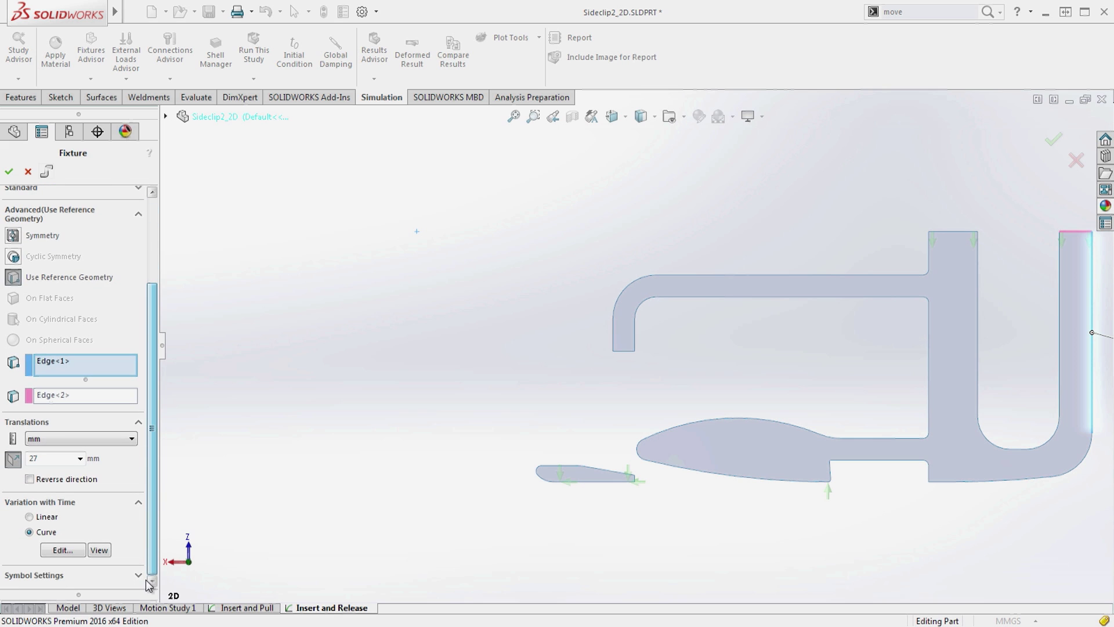
{"action": "left_click", "coordinate": [60, 551]}
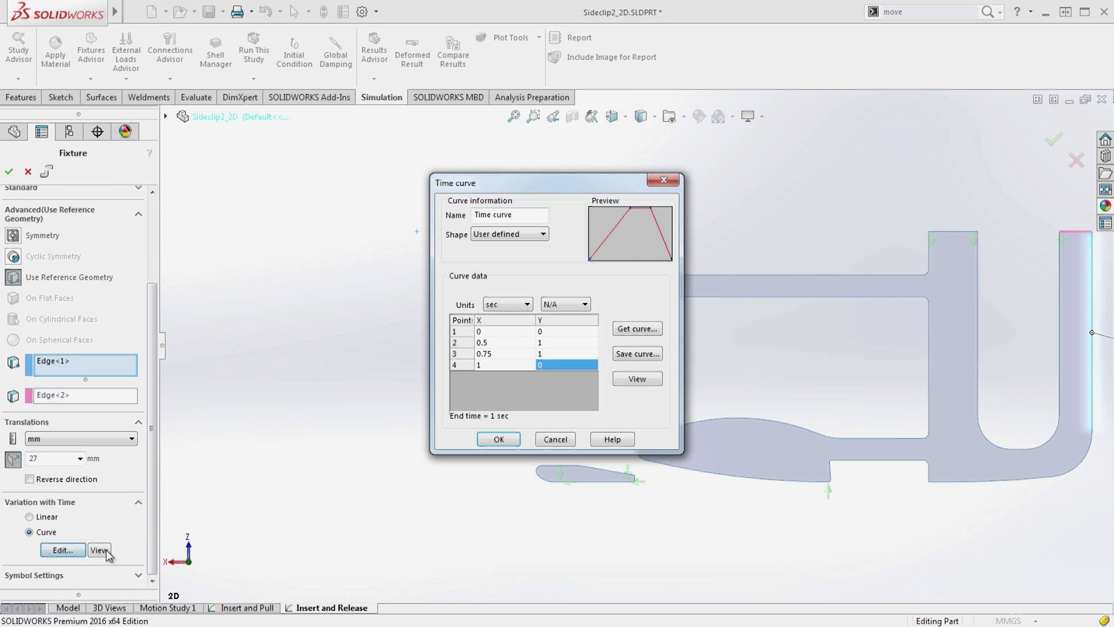
{"action": "left_click", "coordinate": [640, 380]}
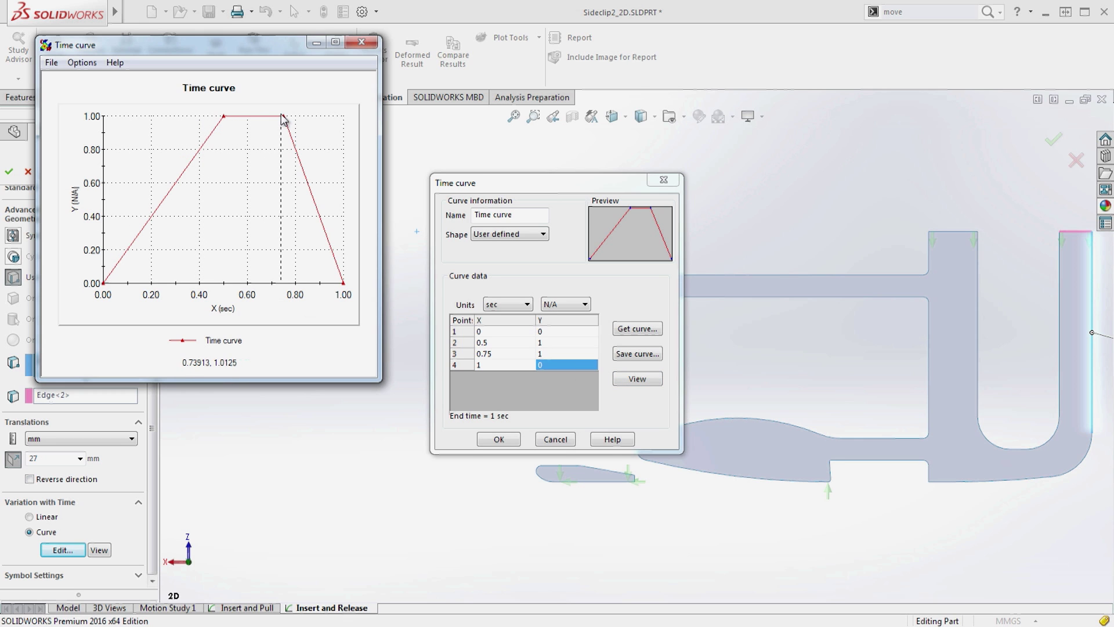
{"action": "left_click", "coordinate": [363, 42]}
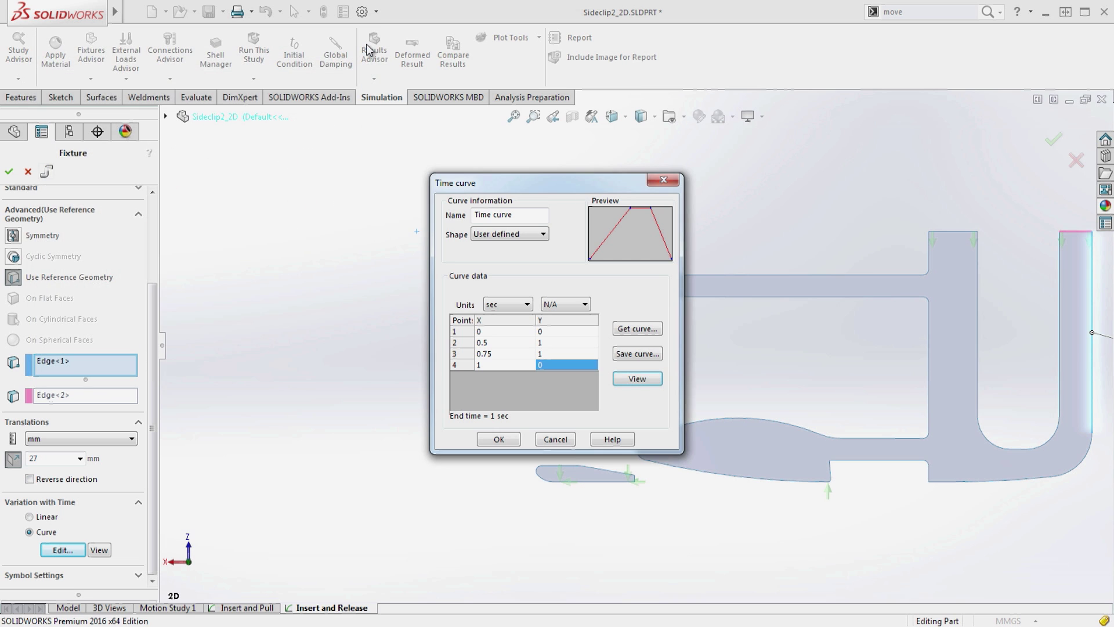
{"action": "key", "text": "Return"}
{"action": "key", "text": "Return"}
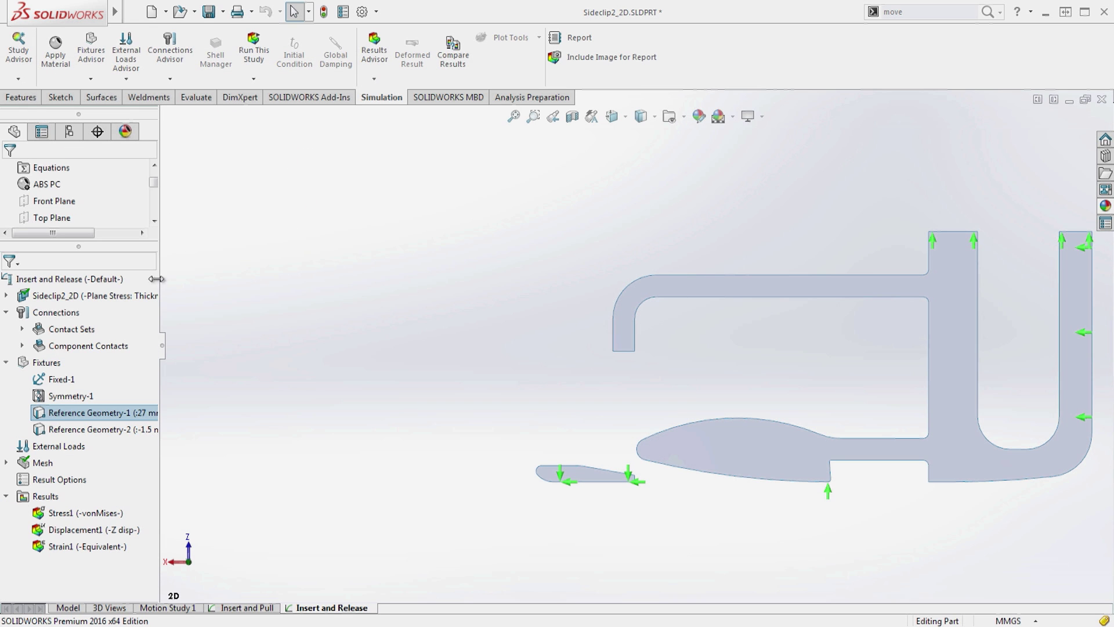
{"action": "right_click", "coordinate": [79, 429]}
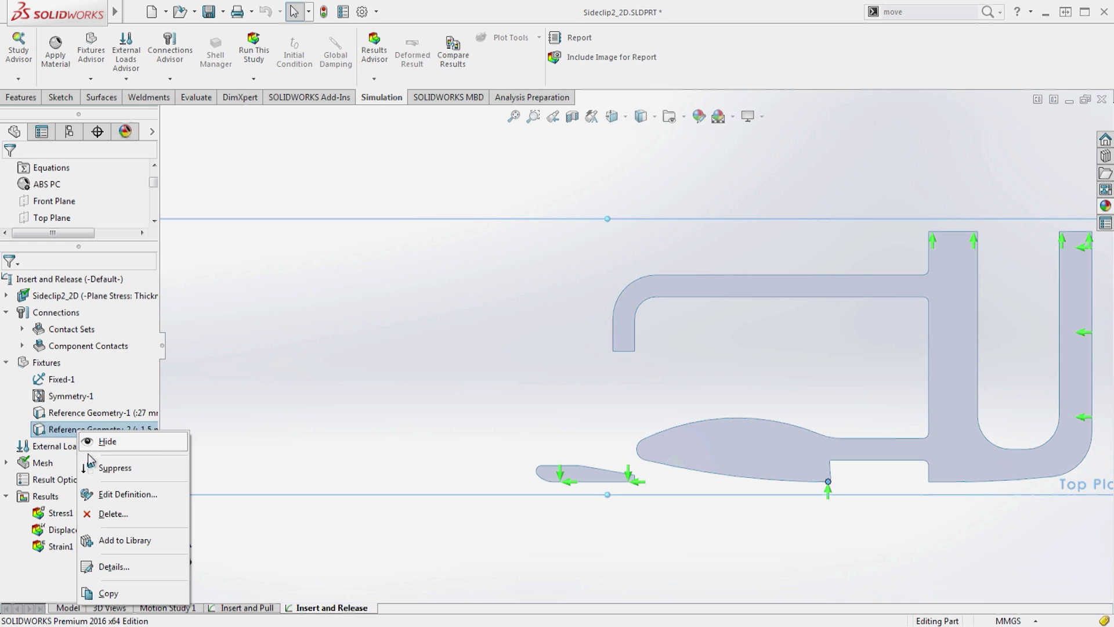
{"action": "left_click", "coordinate": [100, 495]}
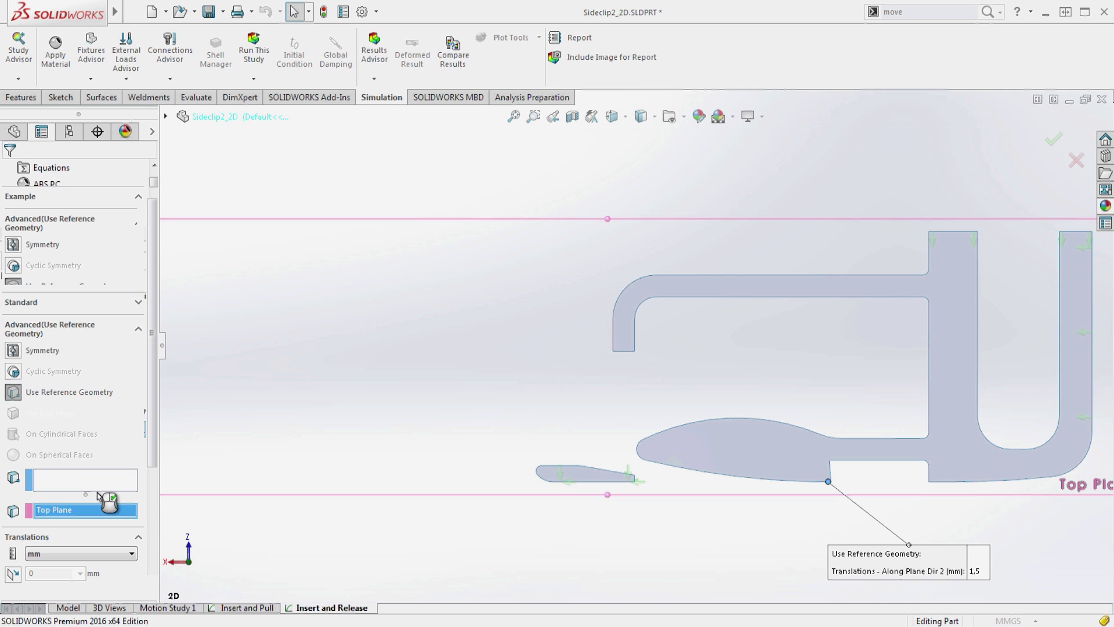
{"action": "left_click", "coordinate": [152, 555]}
{"action": "left_click", "coordinate": [61, 550]}
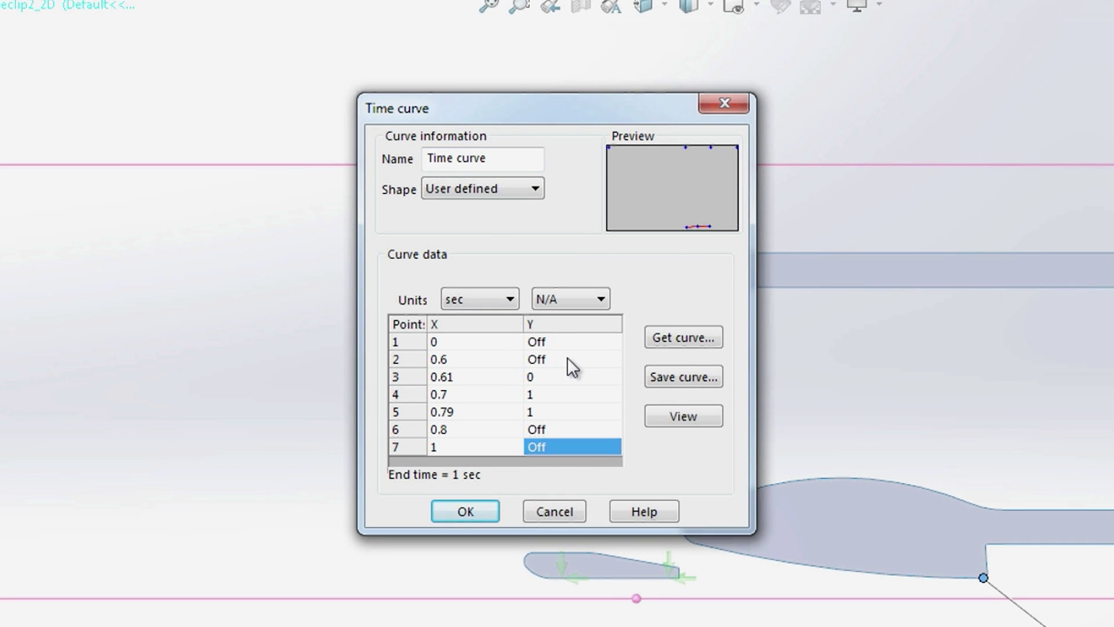
{"action": "left_click", "coordinate": [567, 358]}
{"action": "left_click", "coordinate": [608, 359]}
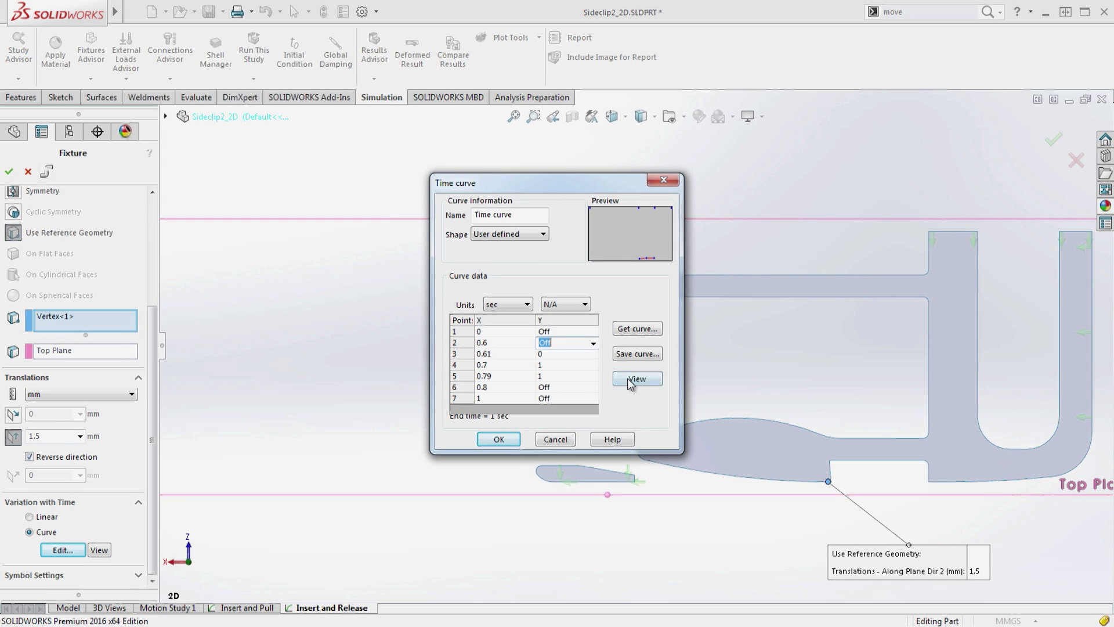
{"action": "left_click", "coordinate": [631, 382]}
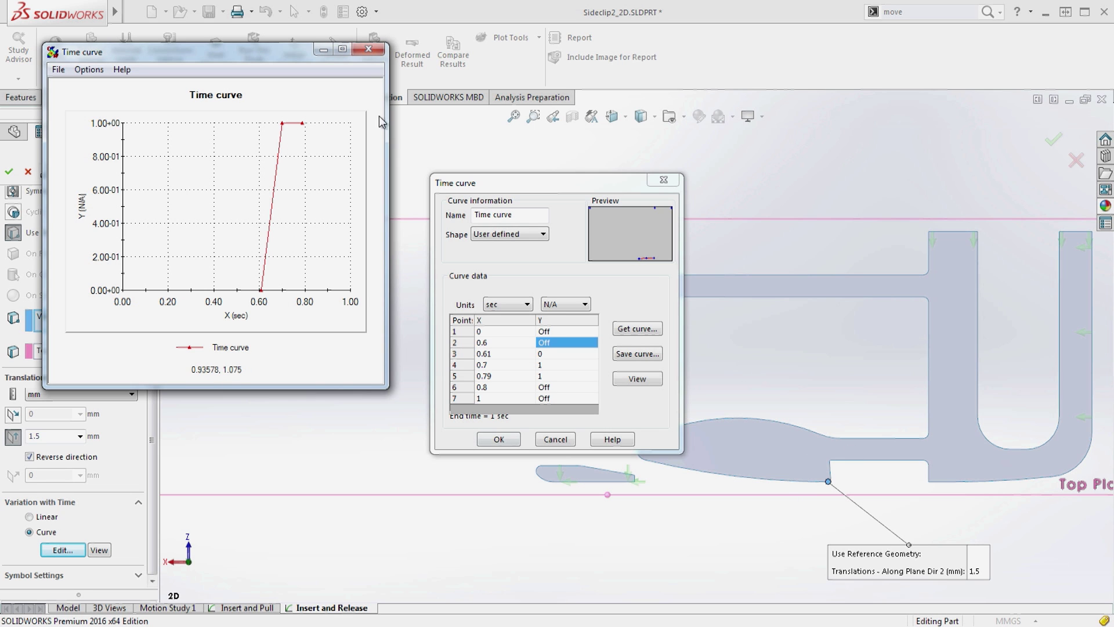
{"action": "left_click", "coordinate": [367, 51]}
{"action": "key", "text": "Return"}
{"action": "key", "text": "Return"}
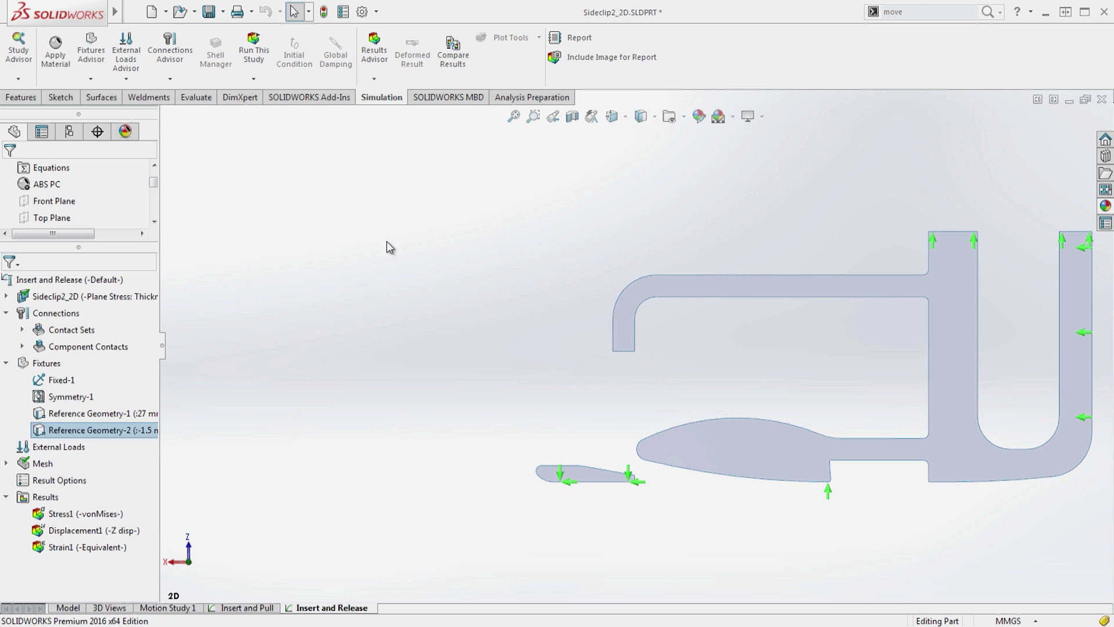
- Hide all simulation symbols, then animate the Stress1 von Mises plot and close the animation
{"action": "left_click", "coordinate": [671, 115]}
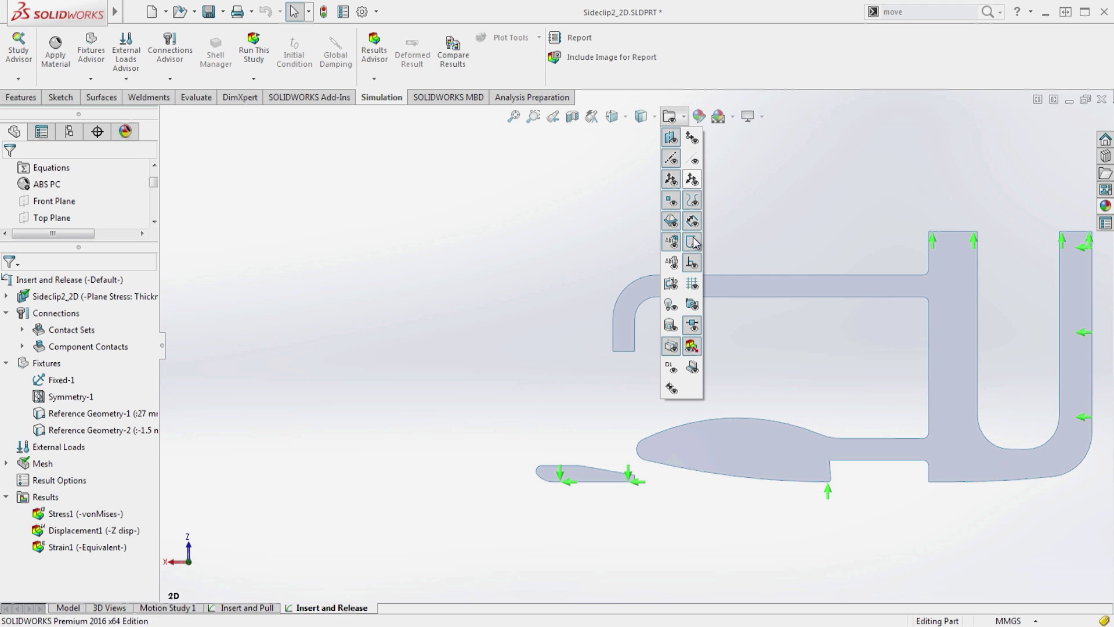
{"action": "left_click", "coordinate": [692, 346]}
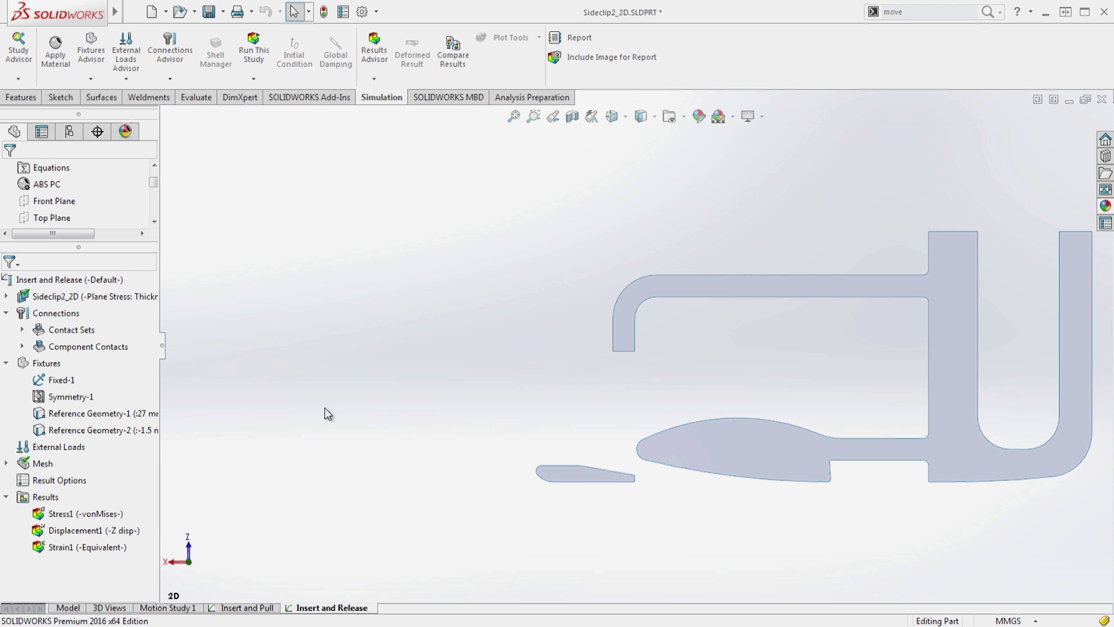
{"action": "double_click", "coordinate": [71, 515]}
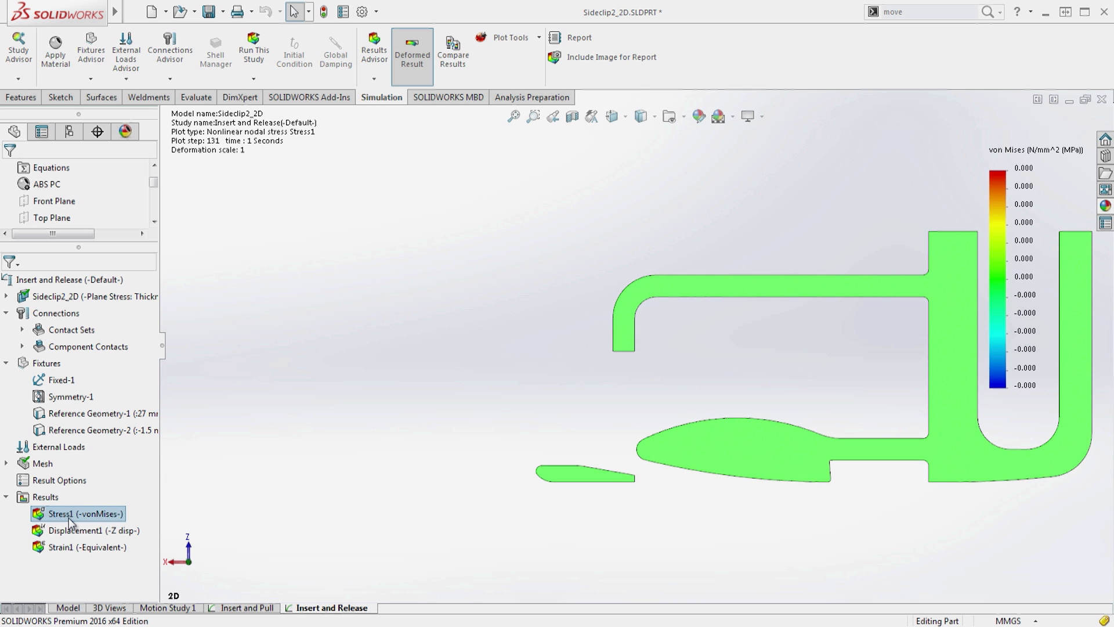
{"action": "right_click", "coordinate": [71, 522]}
{"action": "left_click", "coordinate": [94, 219]}
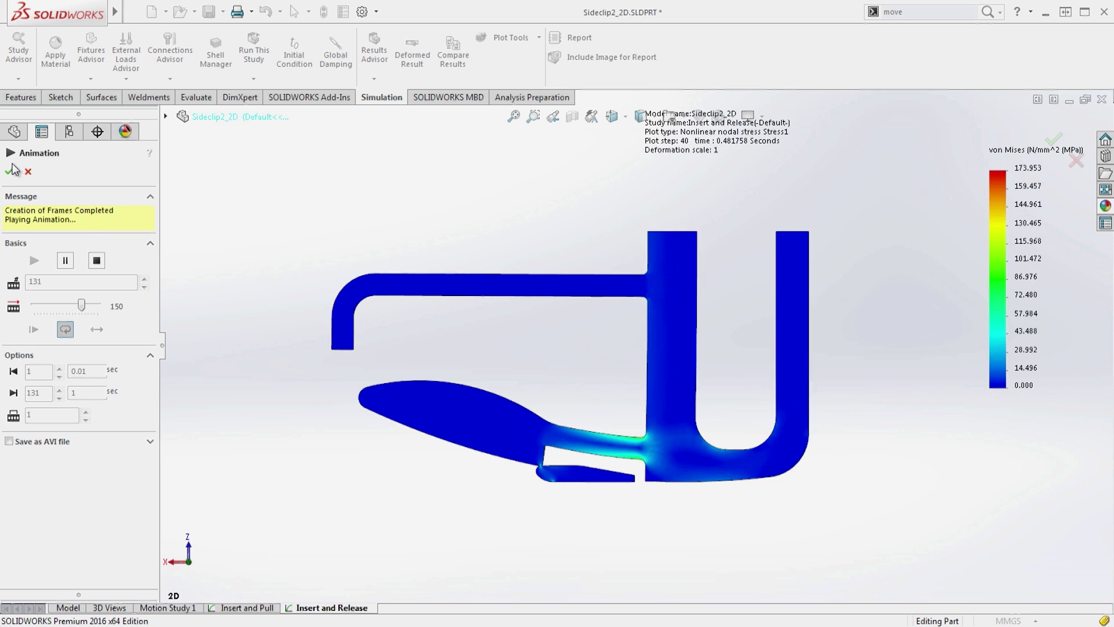
{"action": "left_click", "coordinate": [28, 174]}
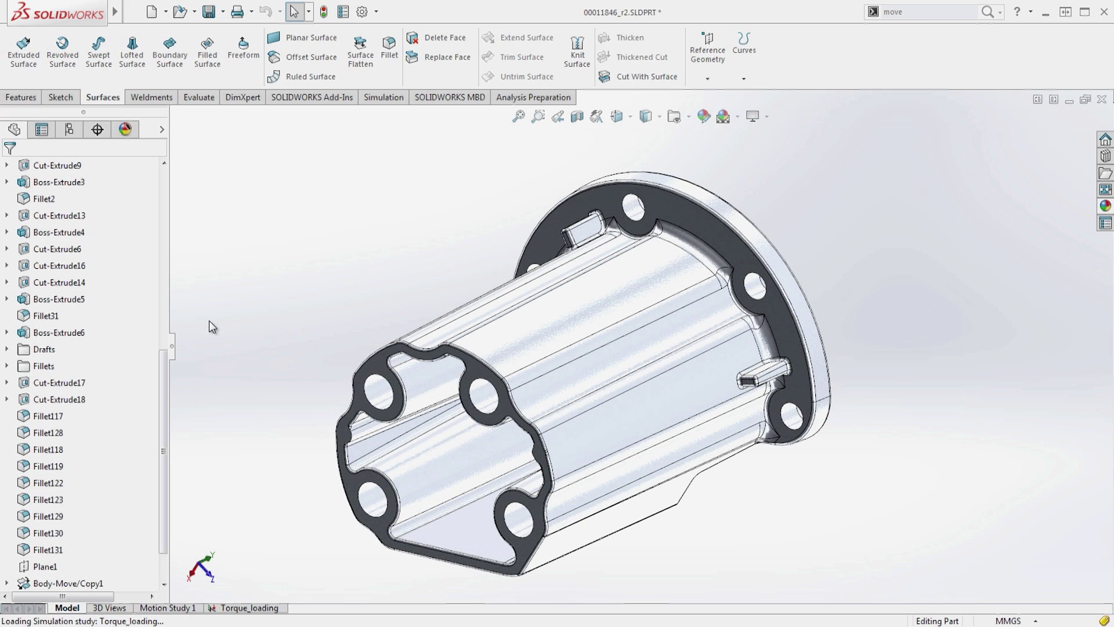
- Open the housing's Torque_loading study in isometric view, hide its symbols, and expand Mesh Quality
{"action": "left_click", "coordinate": [254, 608]}
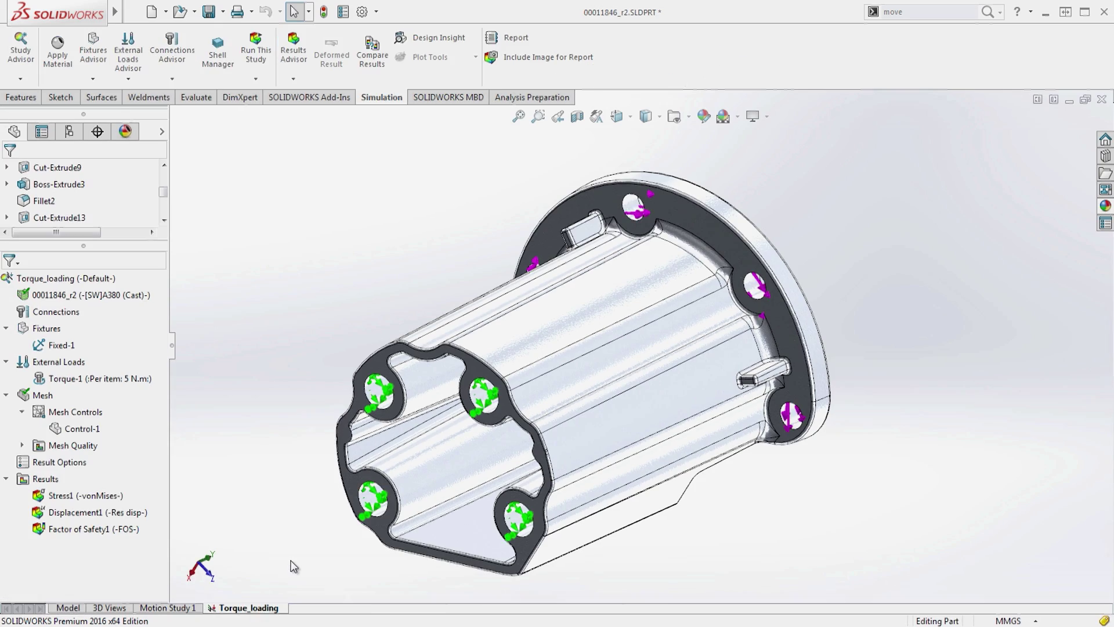
{"action": "mouse_move", "coordinate": [295, 566]}
{"action": "middle_mouse_down"}
{"action": "mouse_move", "coordinate": [345, 538]}
{"action": "mouse_move", "coordinate": [305, 550]}
{"action": "middle_mouse_up"}
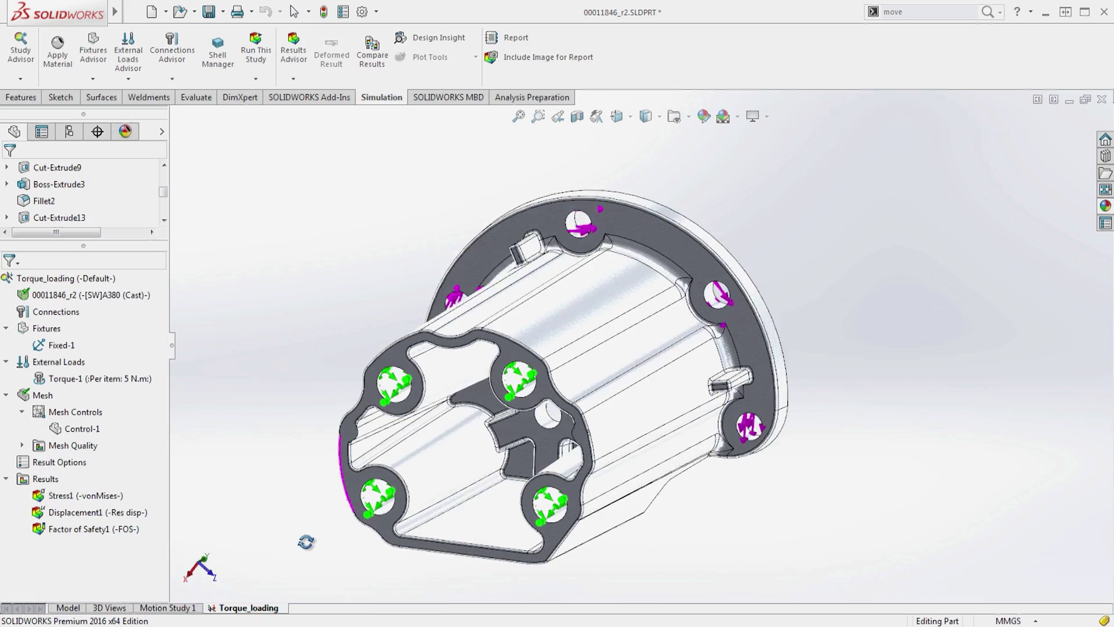
{"action": "key", "text": "ctrl+7"}
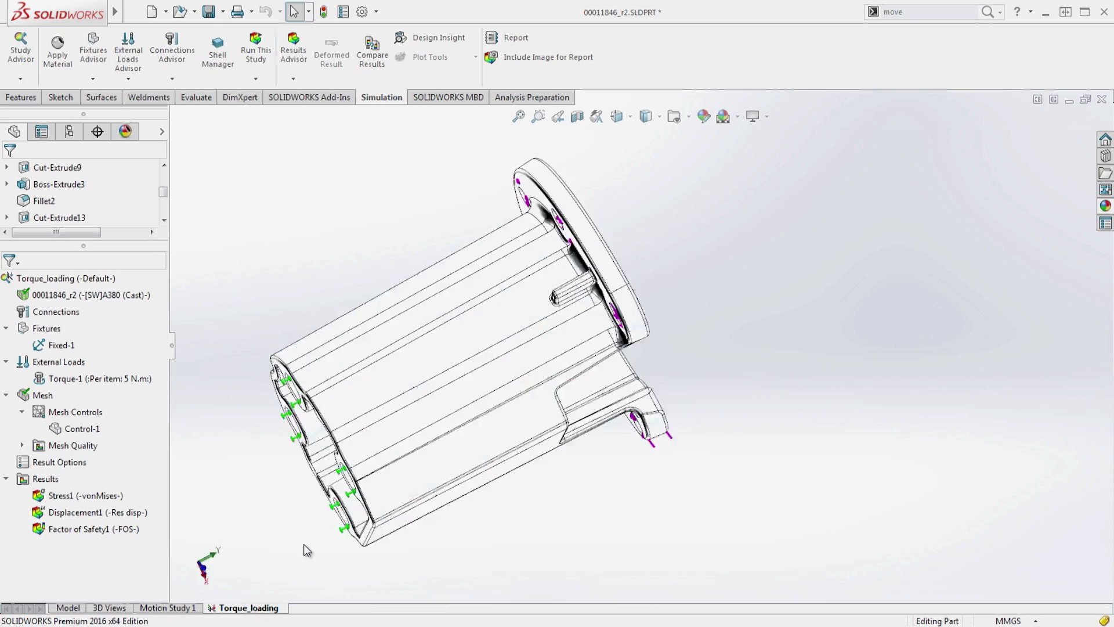
{"action": "left_click", "coordinate": [703, 116]}
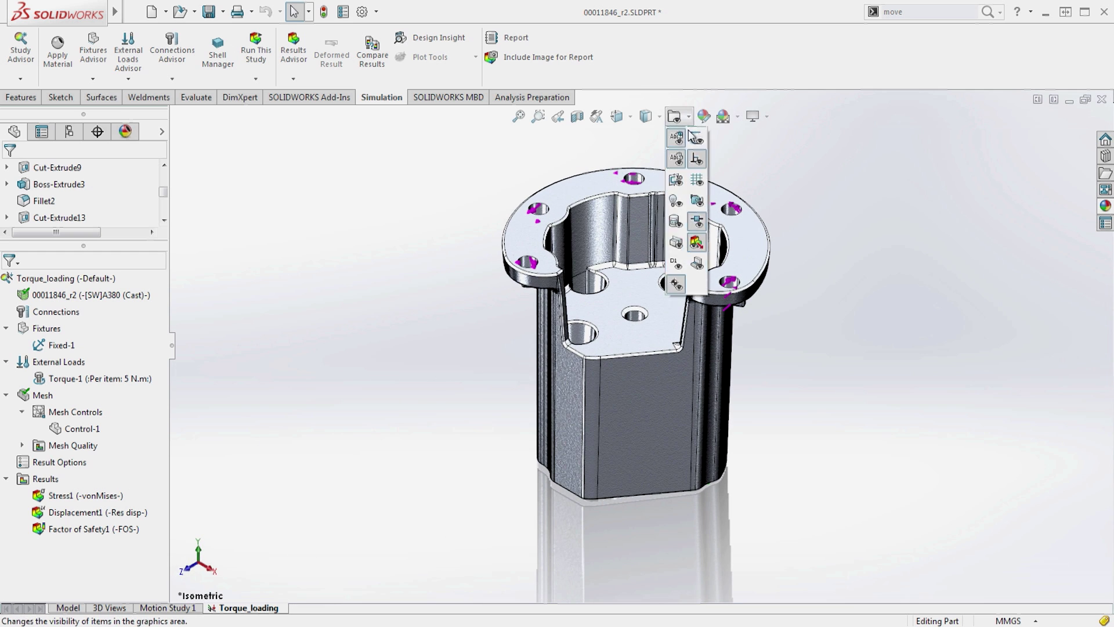
{"action": "left_click", "coordinate": [696, 347]}
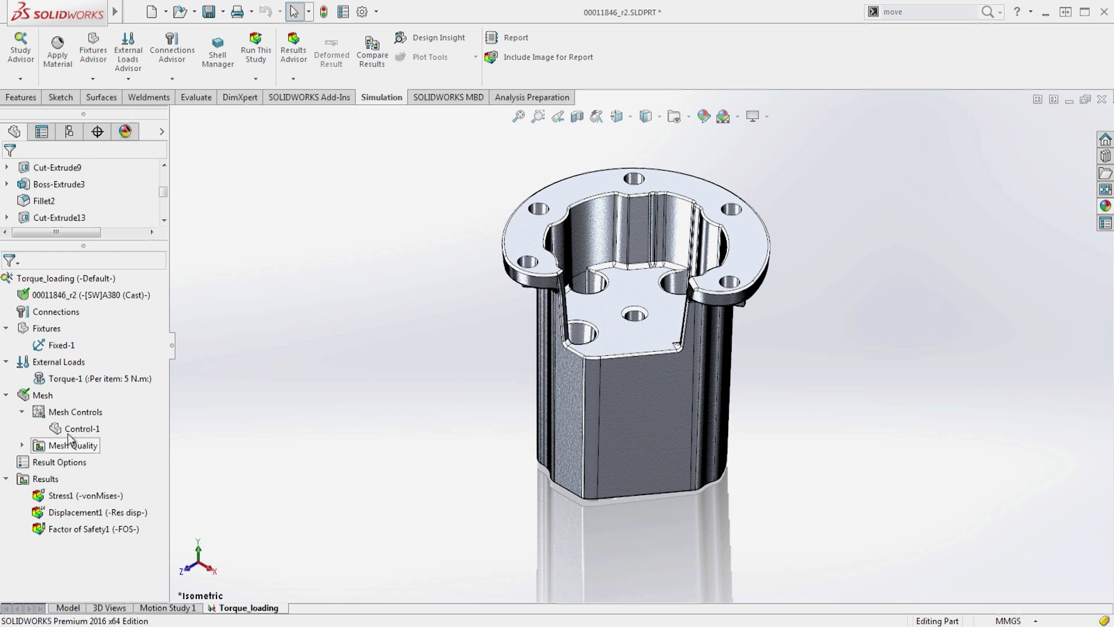
{"action": "left_click", "coordinate": [21, 445]}
- Show the Mesh Quality1 plot on the housing and orbit the view around the fillet
{"action": "right_click", "coordinate": [68, 464]}
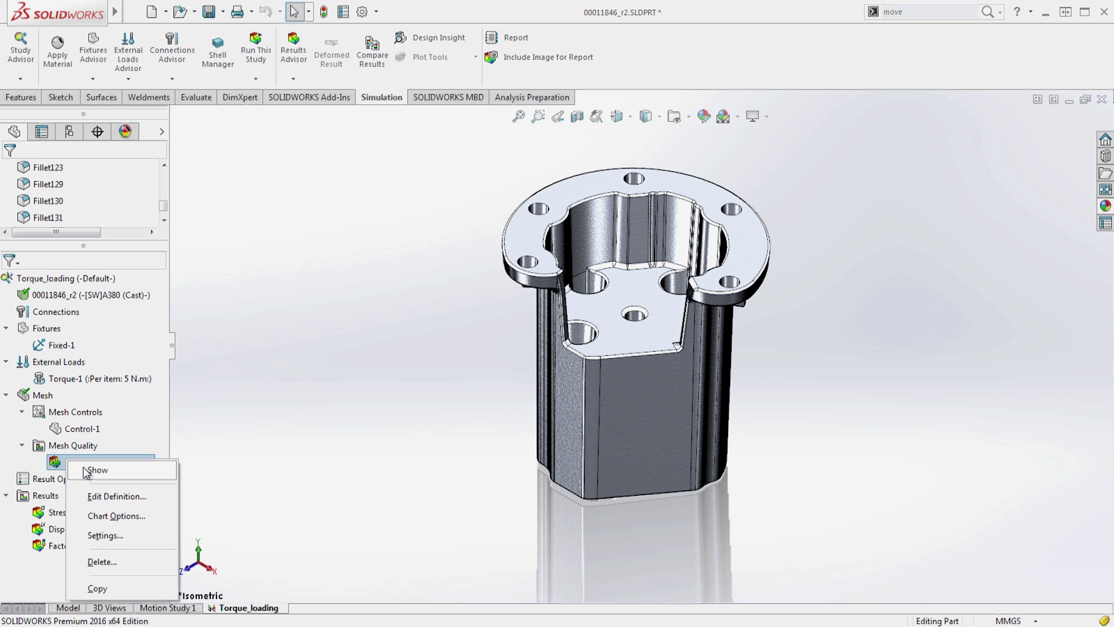
{"action": "left_click", "coordinate": [83, 471]}
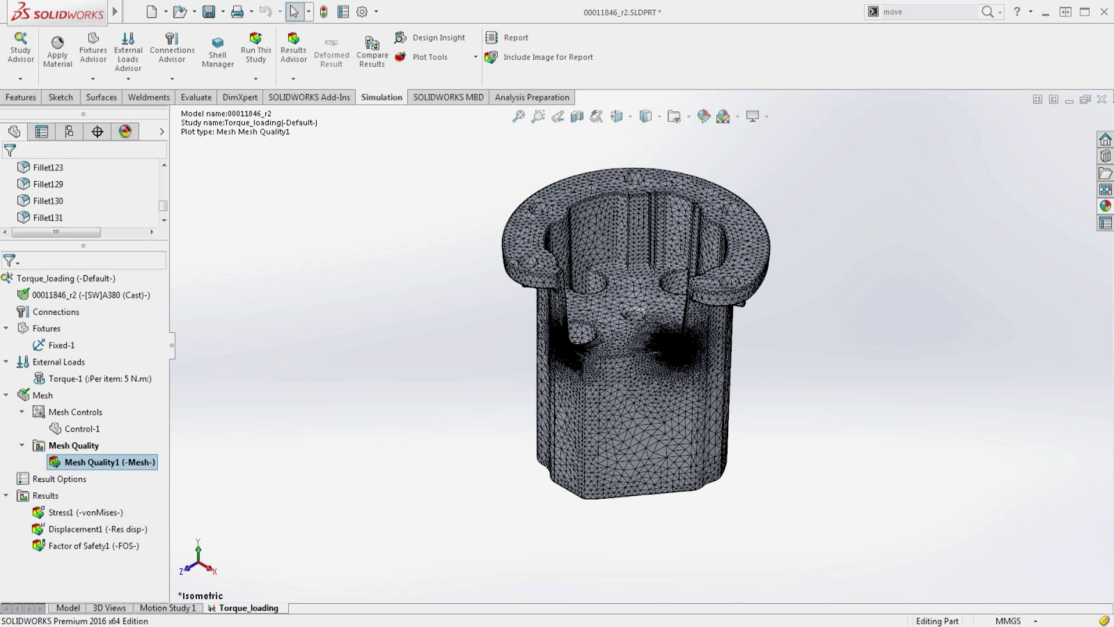
{"action": "scroll", "coordinate": [609, 348], "scroll_direction": "down", "scroll_amount": 3}
{"action": "scroll", "coordinate": [609, 348], "scroll_direction": "down", "scroll_amount": 3}
{"action": "scroll", "coordinate": [610, 348], "scroll_direction": "down", "scroll_amount": 2}
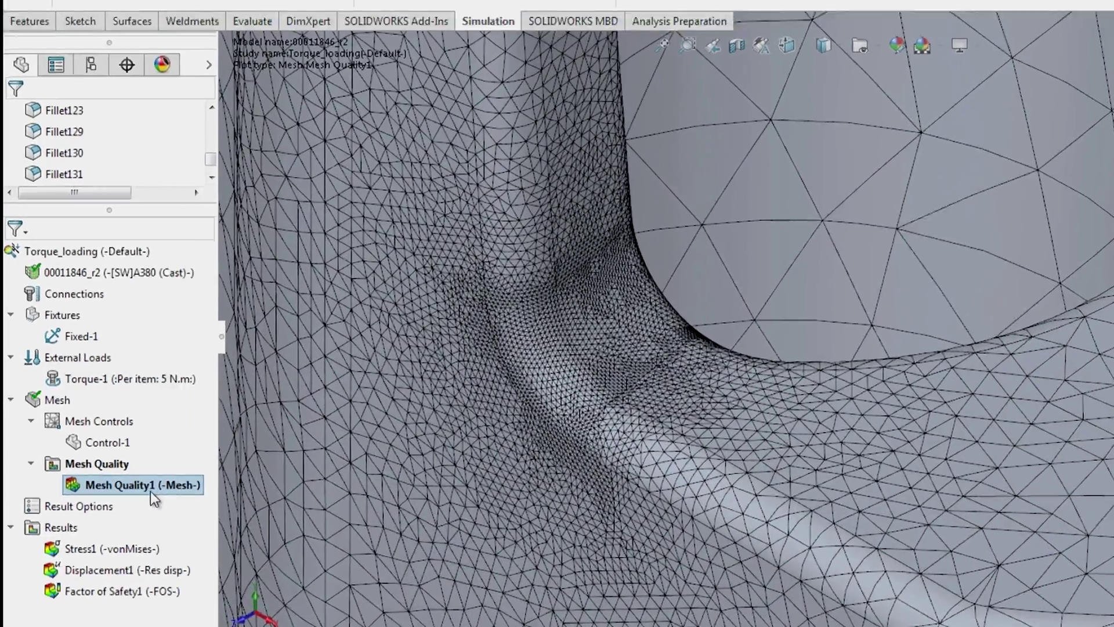
{"action": "right_click", "coordinate": [116, 465]}
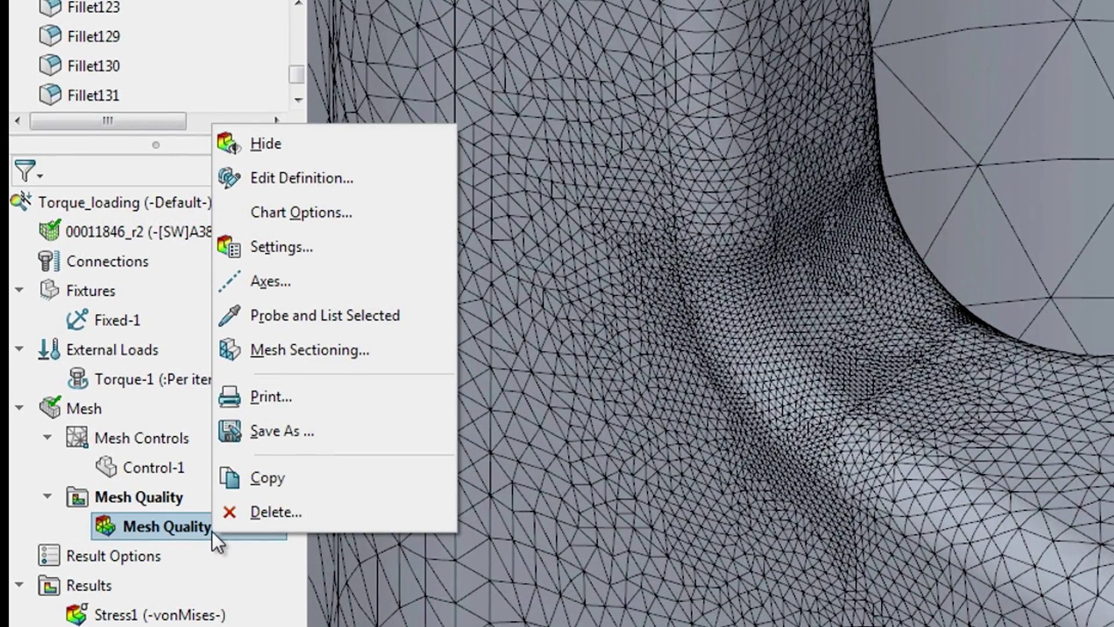
{"action": "key", "text": "Escape"}
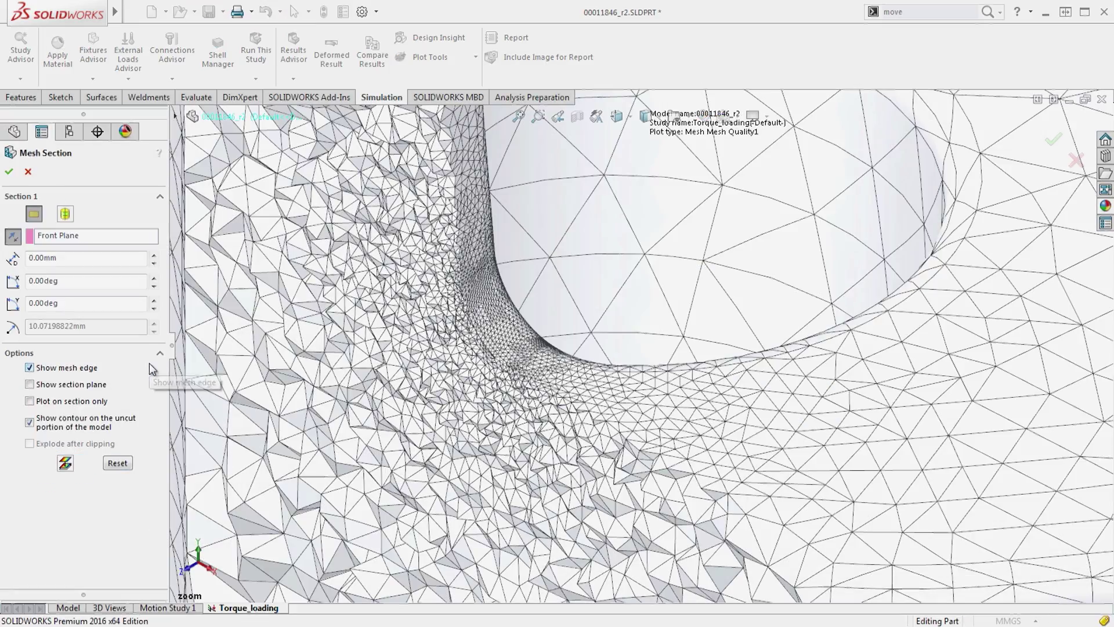
{"action": "scroll", "coordinate": [460, 352], "scroll_direction": "down", "scroll_amount": 2}
{"action": "scroll", "coordinate": [488, 344], "scroll_direction": "down", "scroll_amount": 2}
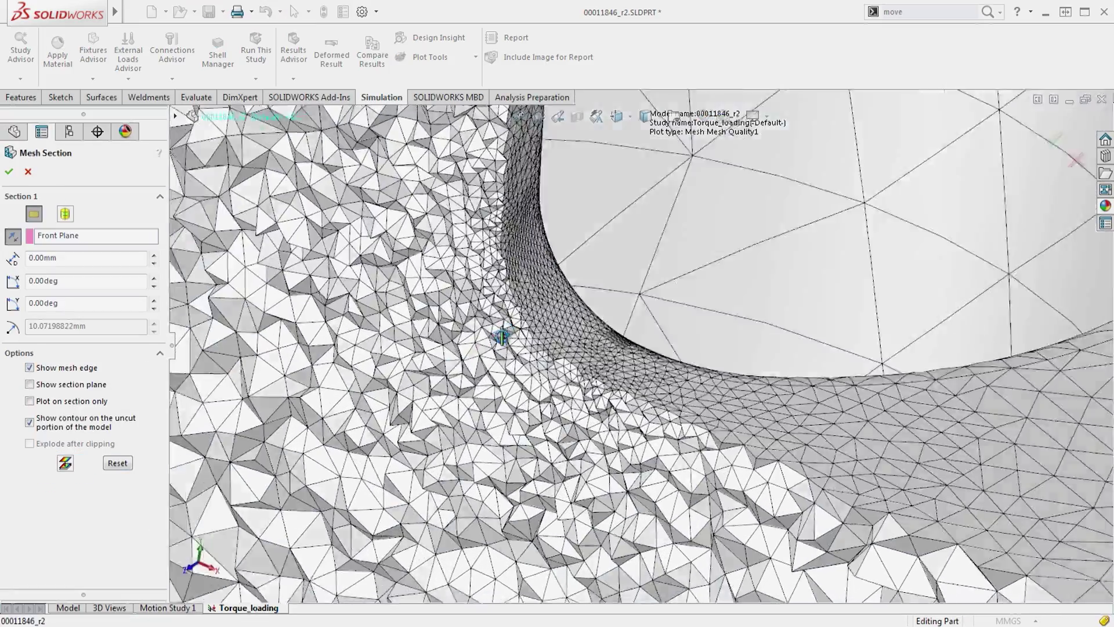
{"action": "scroll", "coordinate": [513, 317], "scroll_direction": "down", "scroll_amount": 2}
{"action": "mouse_move", "coordinate": [525, 308]}
{"action": "middle_mouse_down"}
{"action": "mouse_move", "coordinate": [541, 289]}
{"action": "mouse_move", "coordinate": [511, 298]}
{"action": "mouse_move", "coordinate": [484, 329]}
{"action": "middle_mouse_up"}
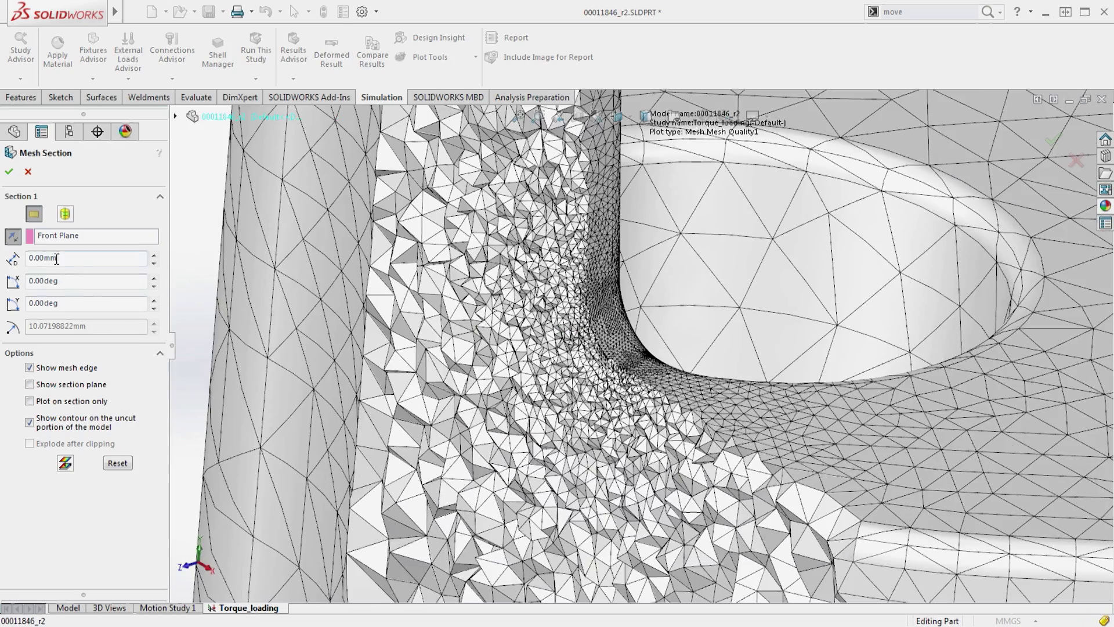
- Cancel the mesh section and display the Stress1 von Mises plot
{"action": "left_click", "coordinate": [27, 173]}
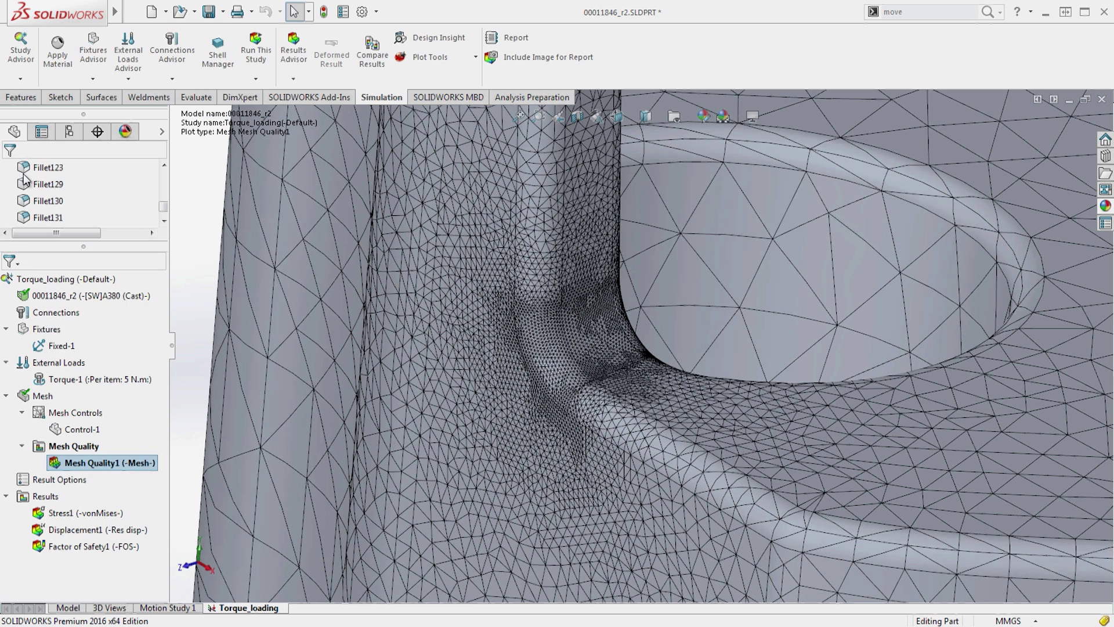
{"action": "left_click", "coordinate": [57, 513]}
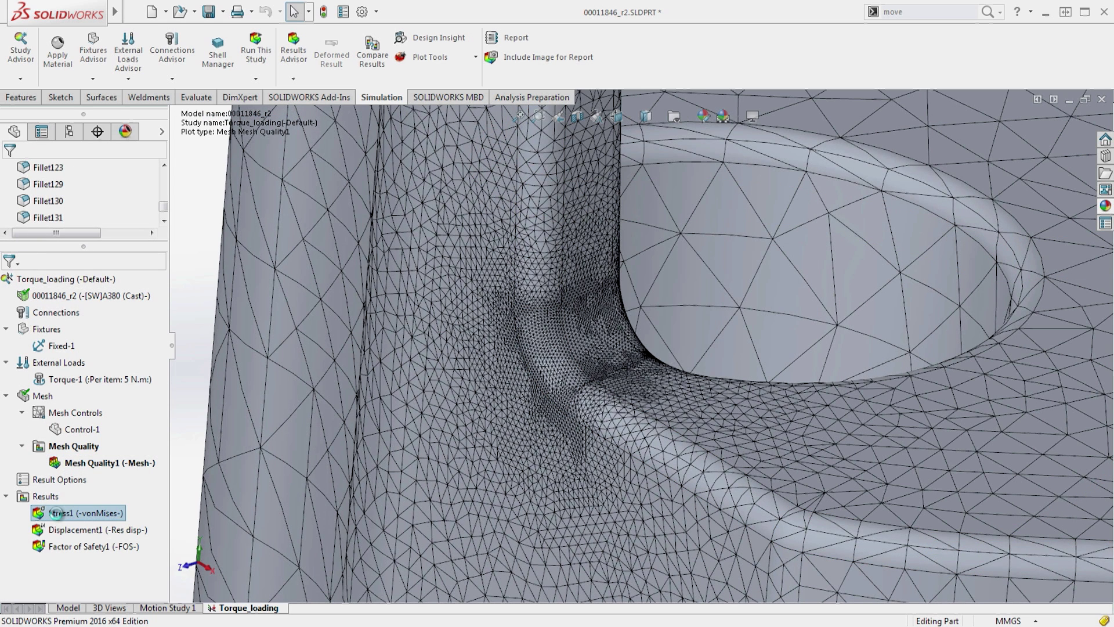
{"action": "double_click", "coordinate": [56, 513]}
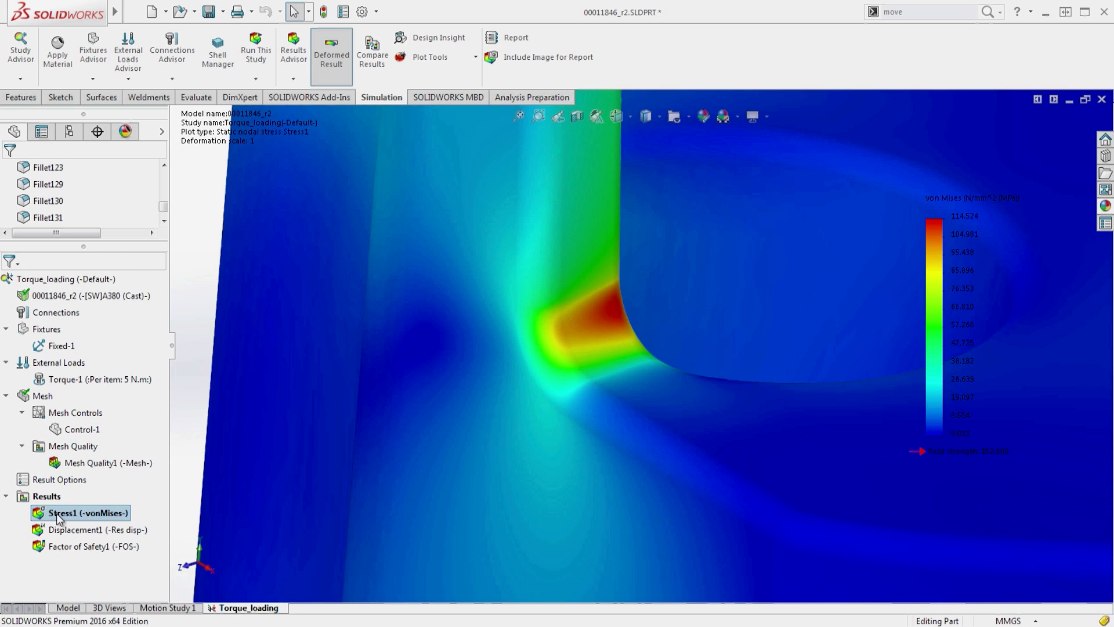
- Preview a mesh section of Stress1 with mesh edges shown, then cancel it
{"action": "right_click", "coordinate": [57, 513]}
{"action": "left_click", "coordinate": [78, 275]}
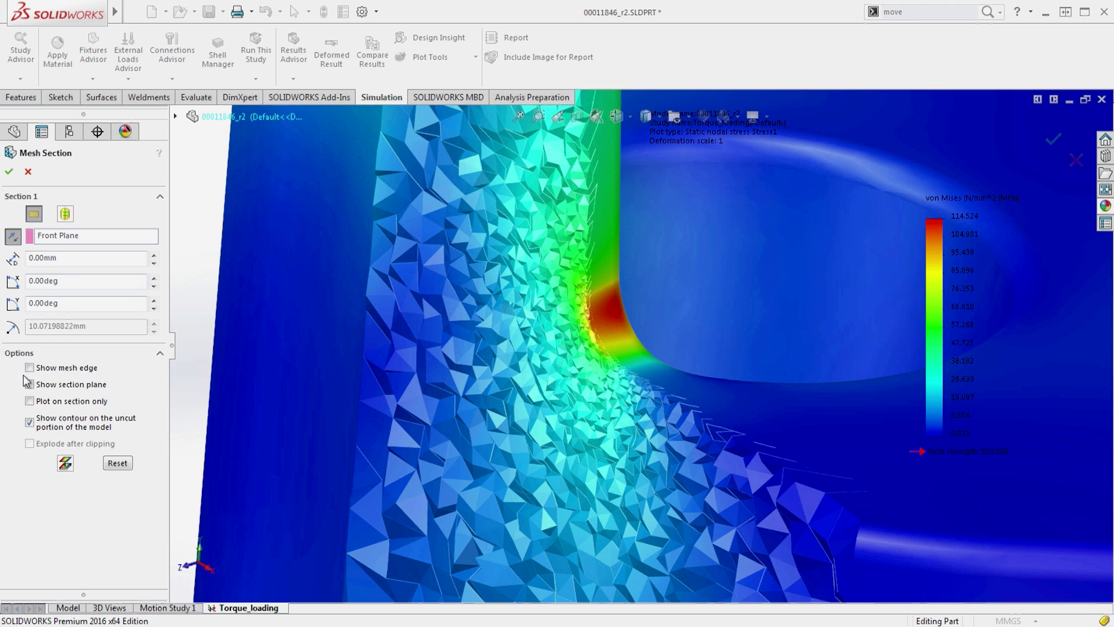
{"action": "left_click", "coordinate": [30, 369]}
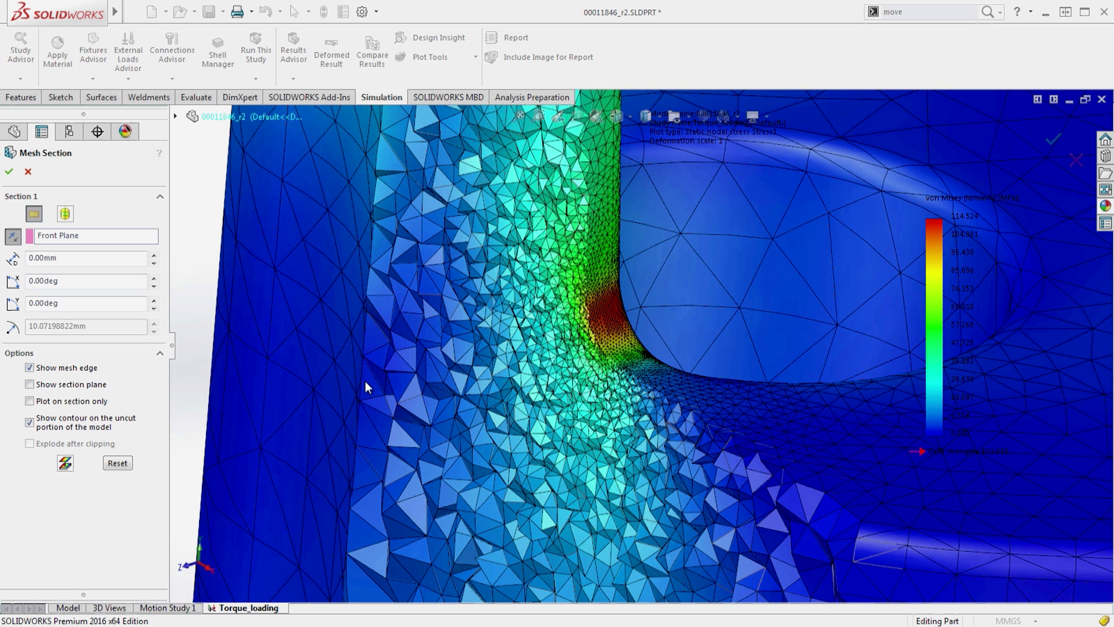
{"action": "scroll", "coordinate": [560, 359], "scroll_direction": "down", "scroll_amount": 2}
{"action": "scroll", "coordinate": [574, 352], "scroll_direction": "down", "scroll_amount": 2}
{"action": "scroll", "coordinate": [604, 337], "scroll_direction": "down", "scroll_amount": 2}
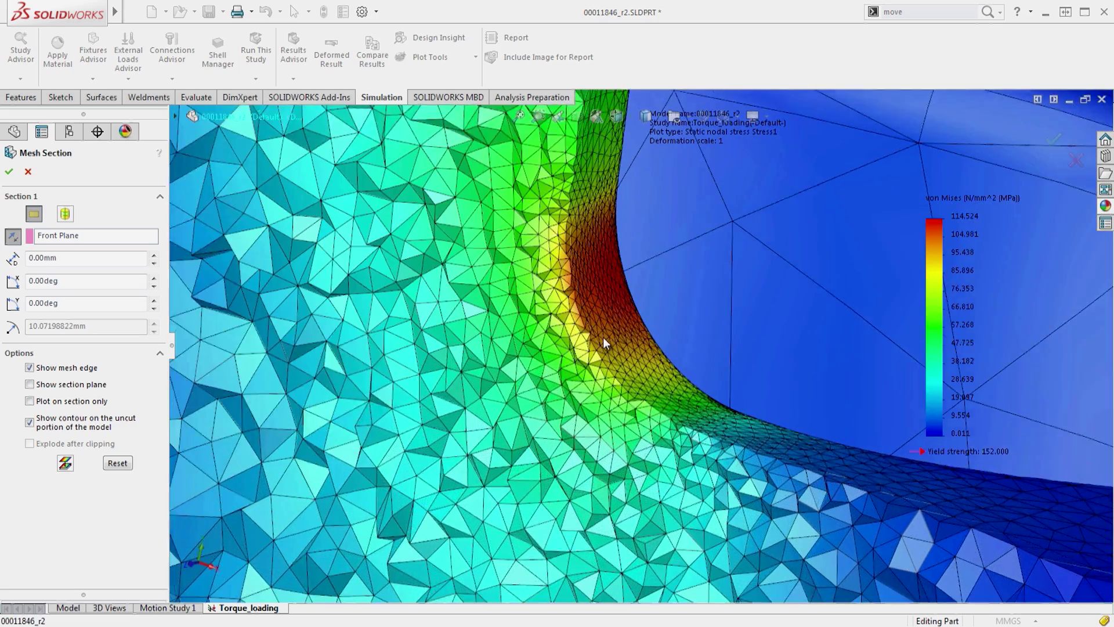
{"action": "scroll", "coordinate": [603, 337], "scroll_direction": "down", "scroll_amount": 2}
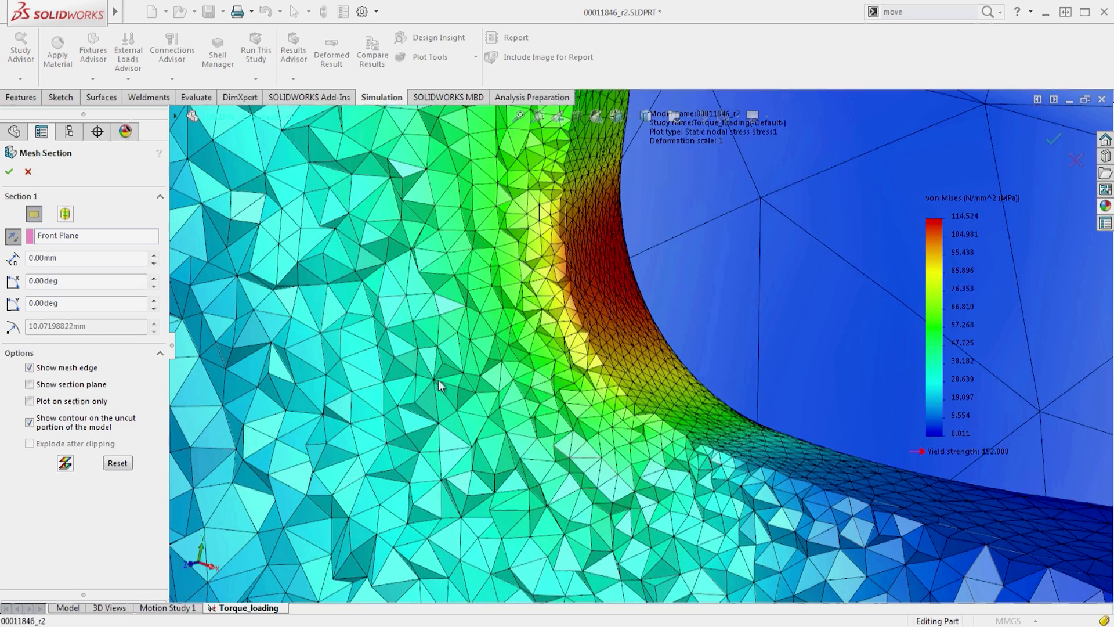
{"action": "left_click", "coordinate": [28, 173]}
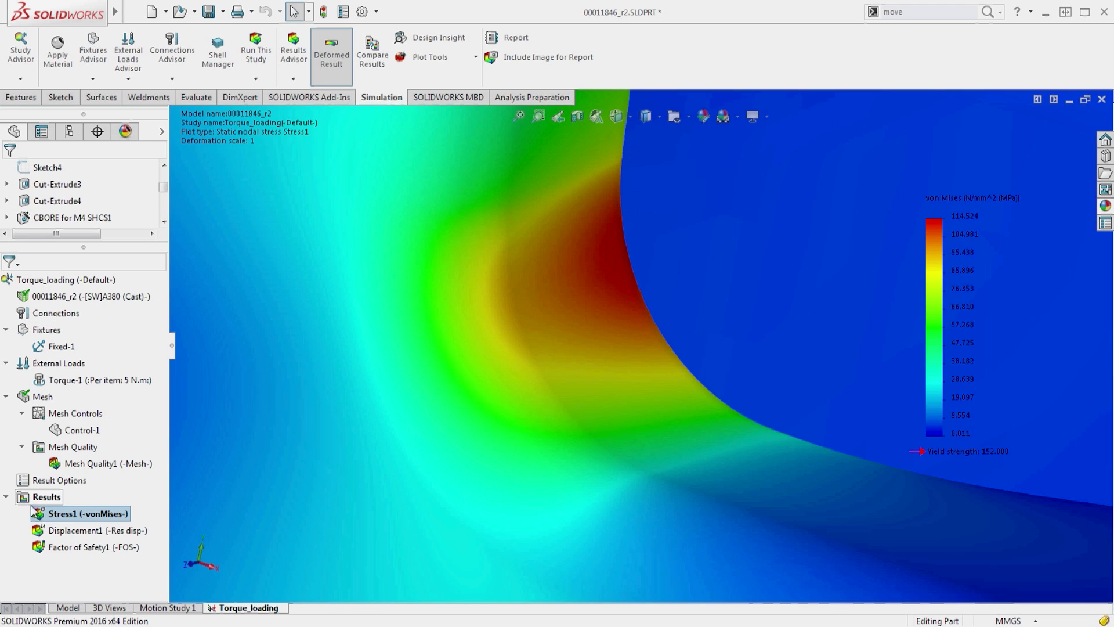
- Section-clip the Stress1 plot with mesh shown on the section plane, orbit, then cancel
{"action": "right_click", "coordinate": [49, 517]}
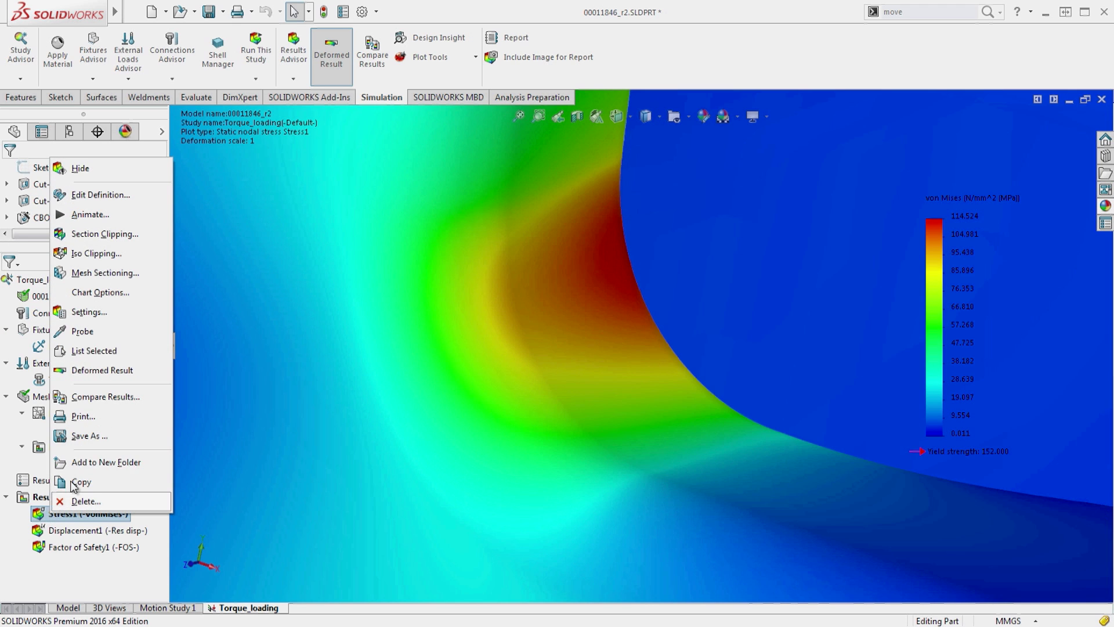
{"action": "left_click", "coordinate": [98, 236]}
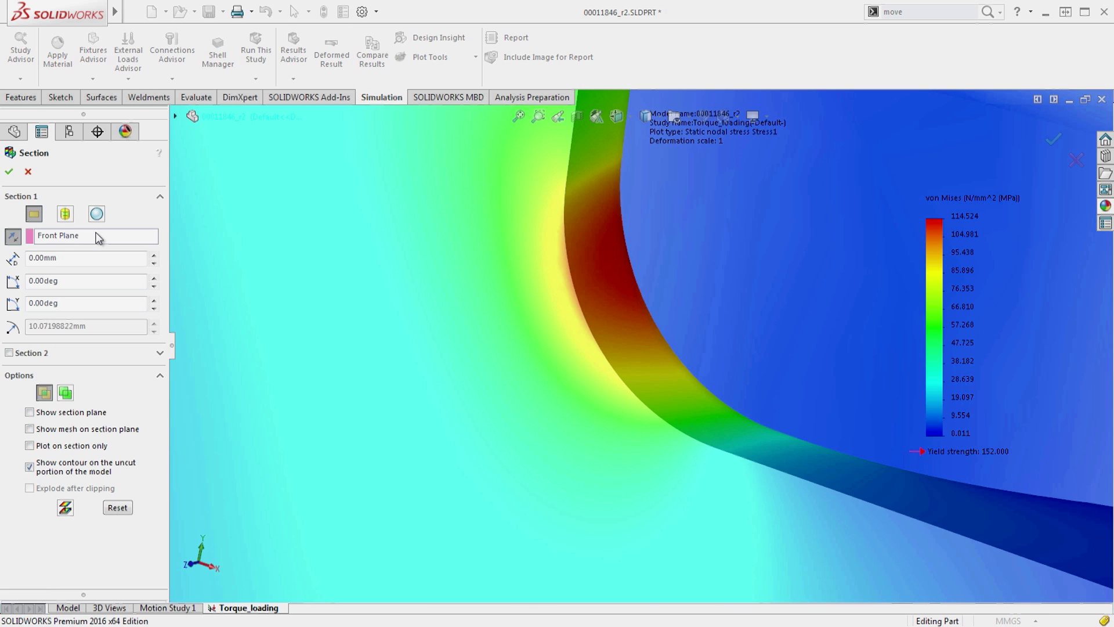
{"action": "left_click", "coordinate": [30, 429]}
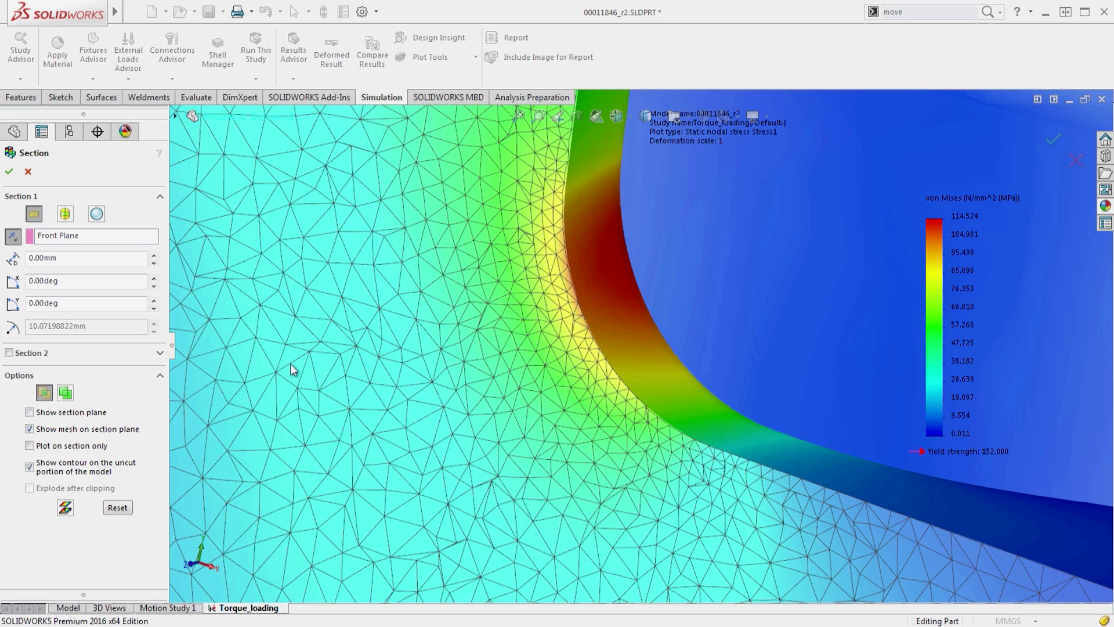
{"action": "mouse_move", "coordinate": [292, 369]}
{"action": "middle_mouse_down"}
{"action": "mouse_move", "coordinate": [328, 357]}
{"action": "mouse_move", "coordinate": [278, 375]}
{"action": "middle_mouse_up"}
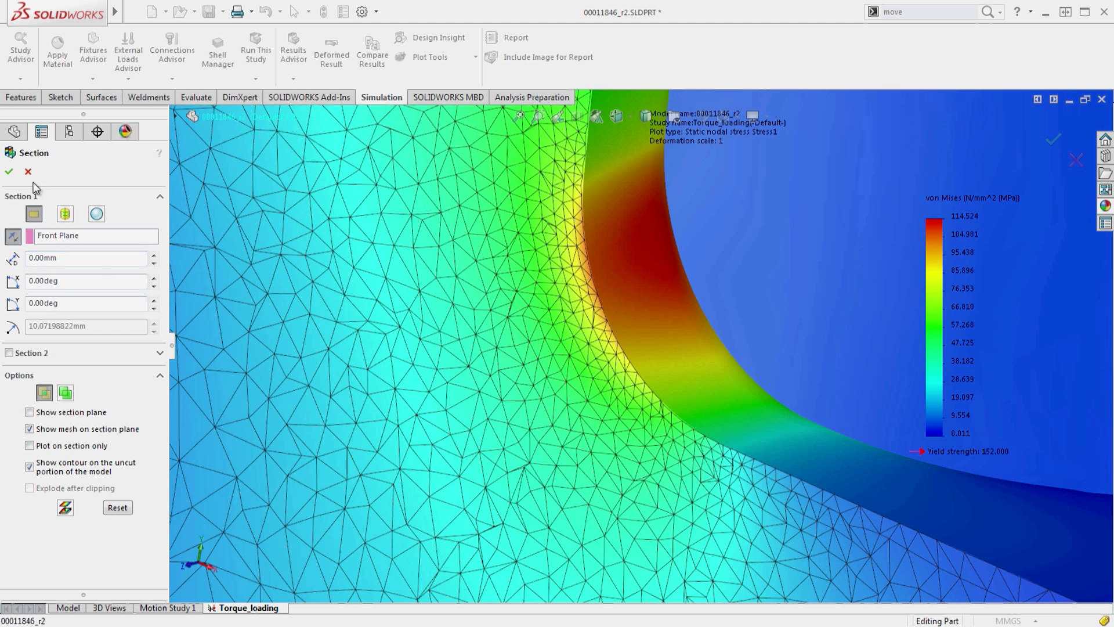
{"action": "left_click", "coordinate": [29, 172]}
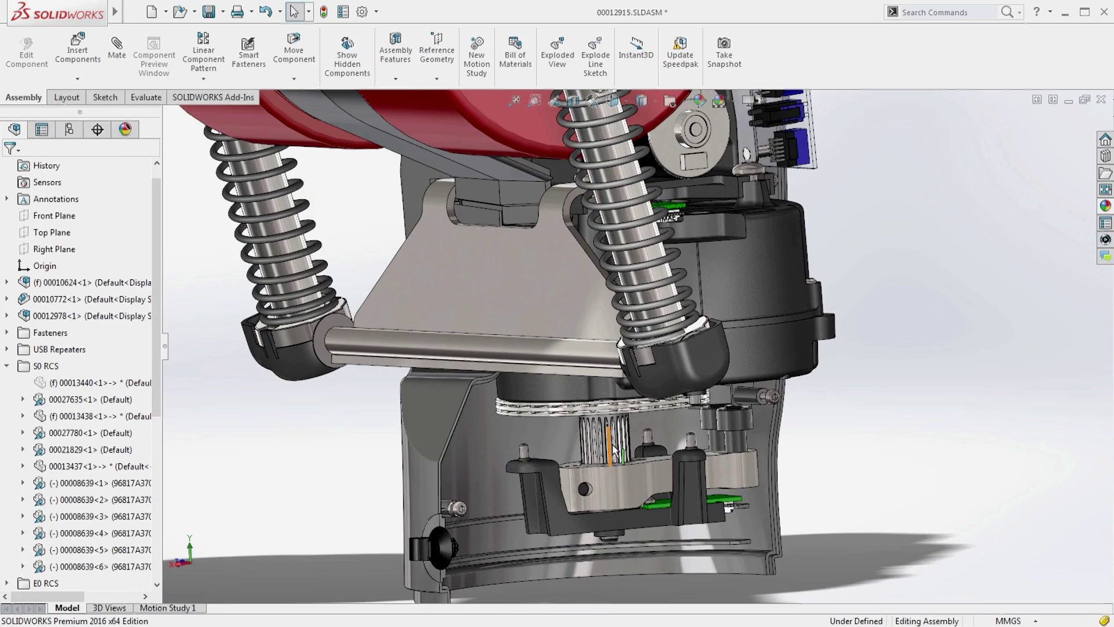
- Select a spring assembly part and drag Baxter Red material onto the robot arm
{"action": "left_click", "coordinate": [616, 451]}
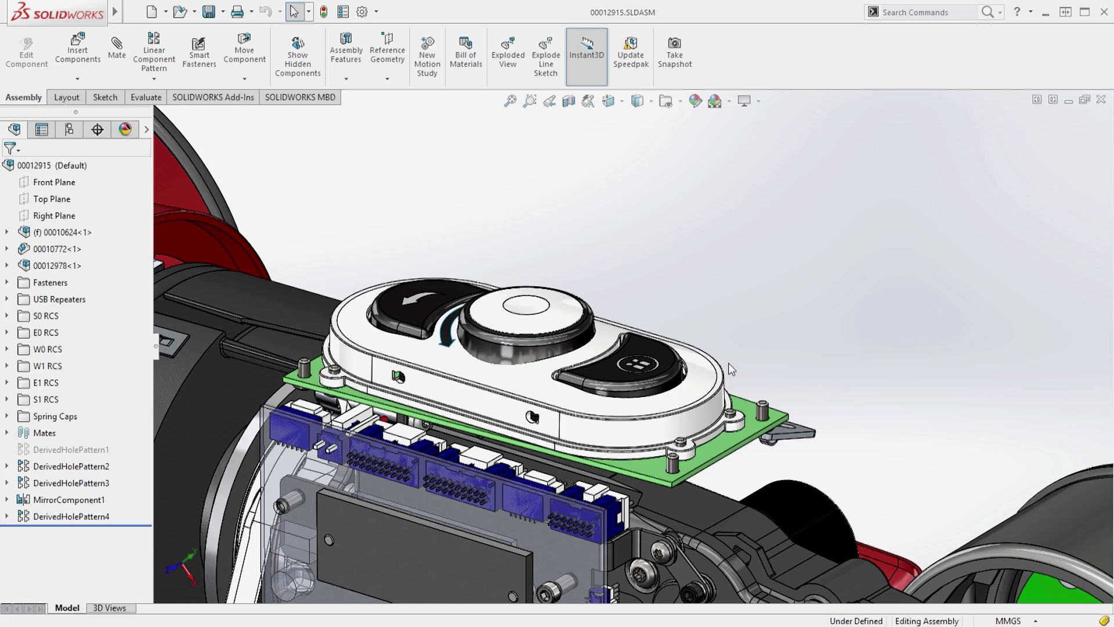
{"action": "left_click", "coordinate": [694, 388]}
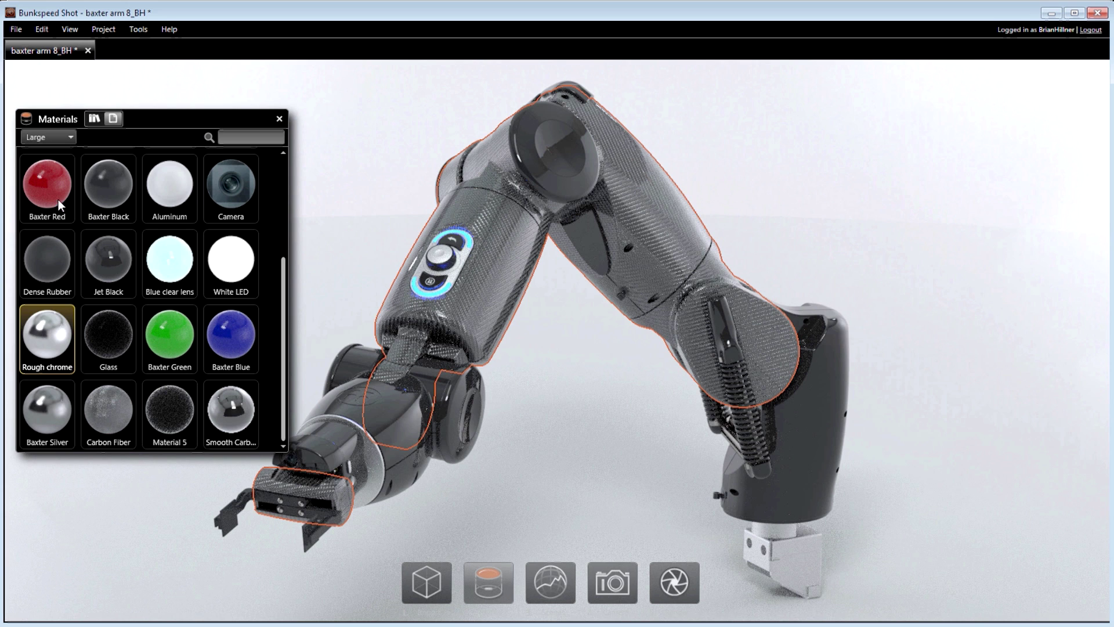
{"action": "left_click_drag", "start_coordinate": [61, 205], "coordinate": [522, 332]}
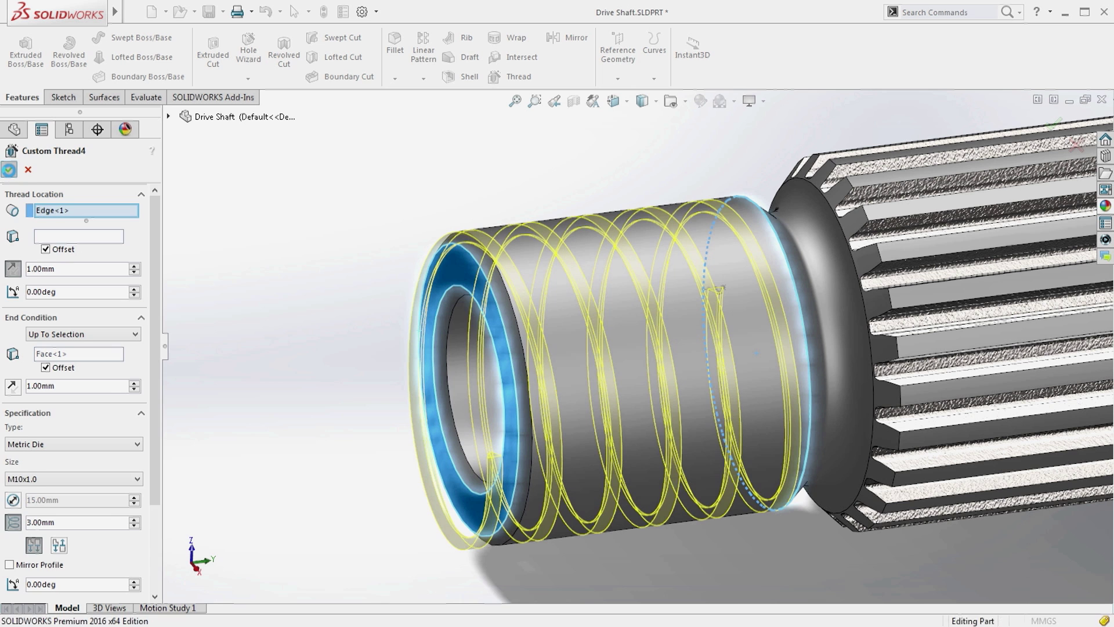